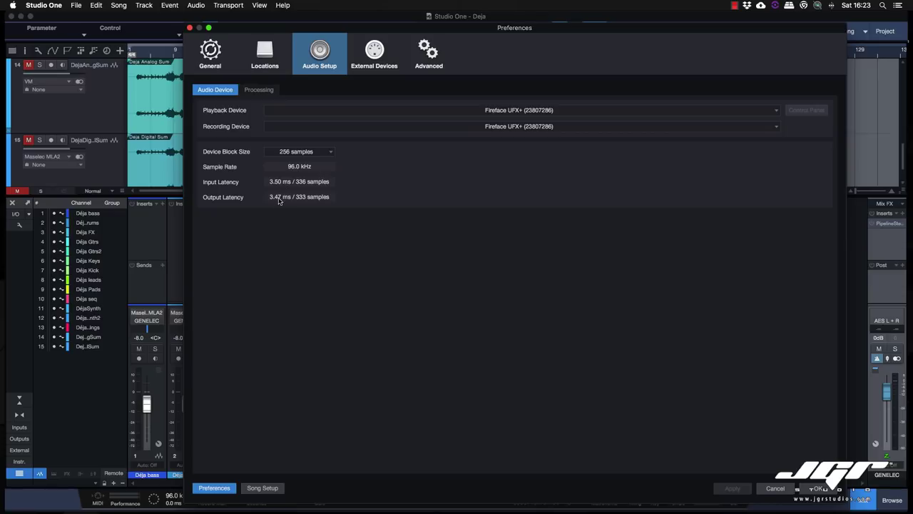
- Try device block sizes of 4096, 32 and 1024 samples to compare their input and output latencies
left_click(326, 152)
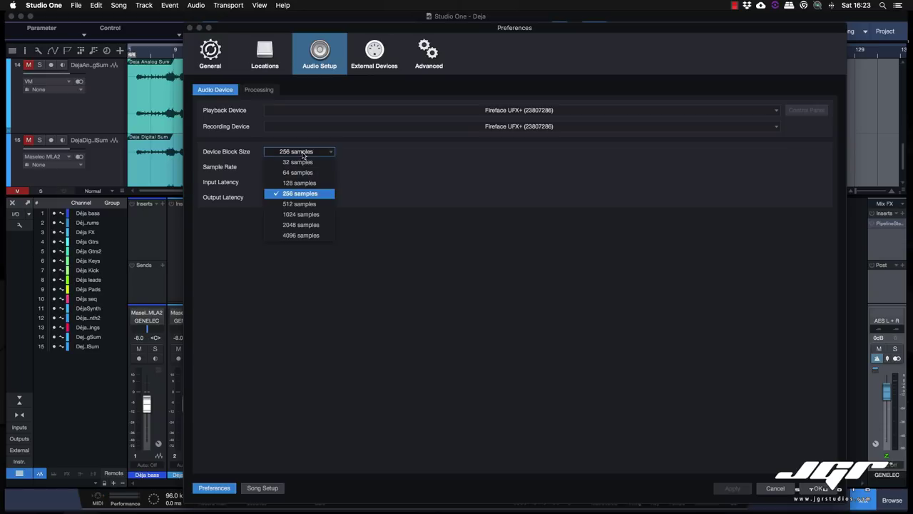
left_click(316, 236)
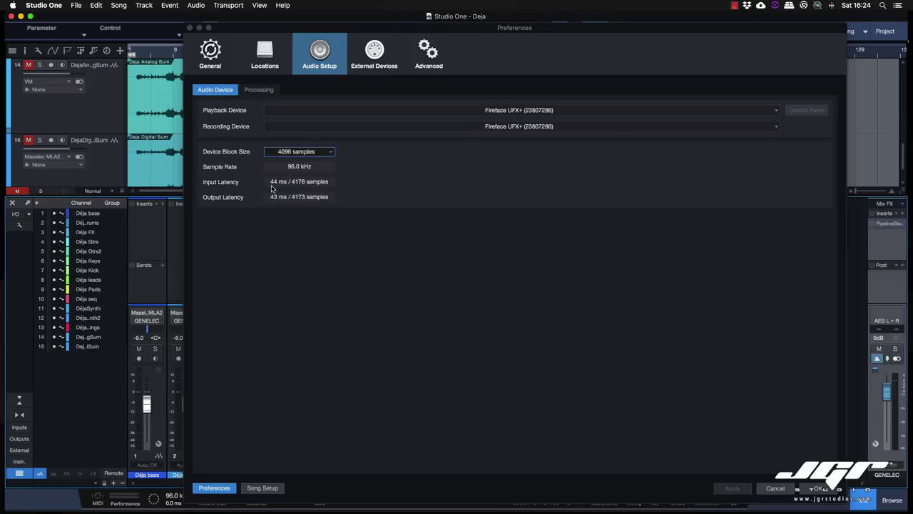
left_click(303, 153)
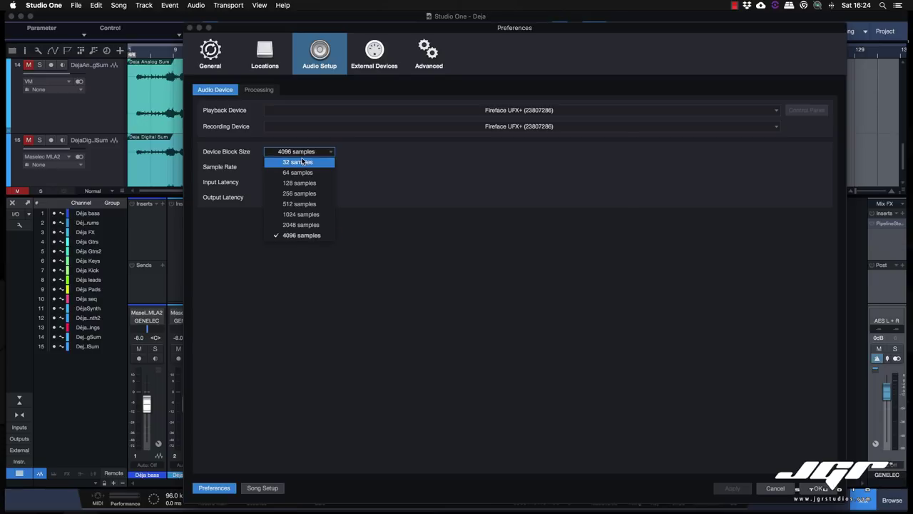
left_click(302, 162)
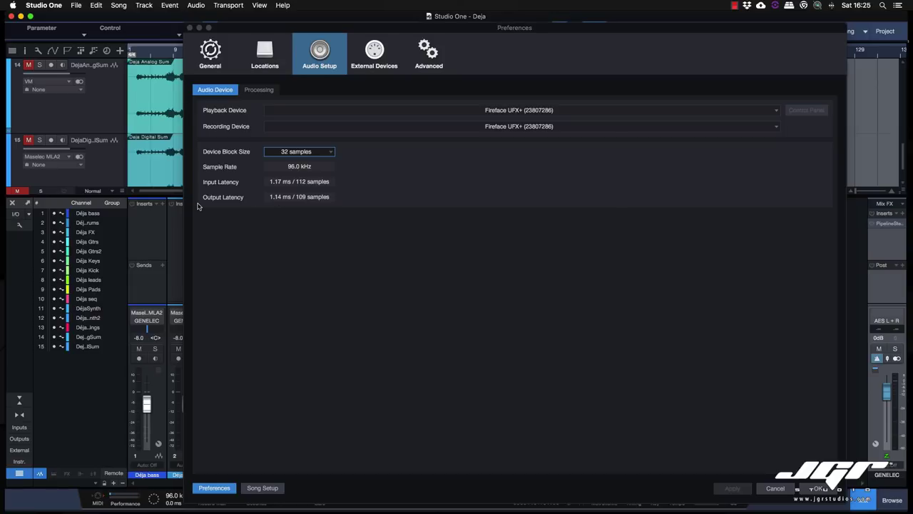
left_click(291, 152)
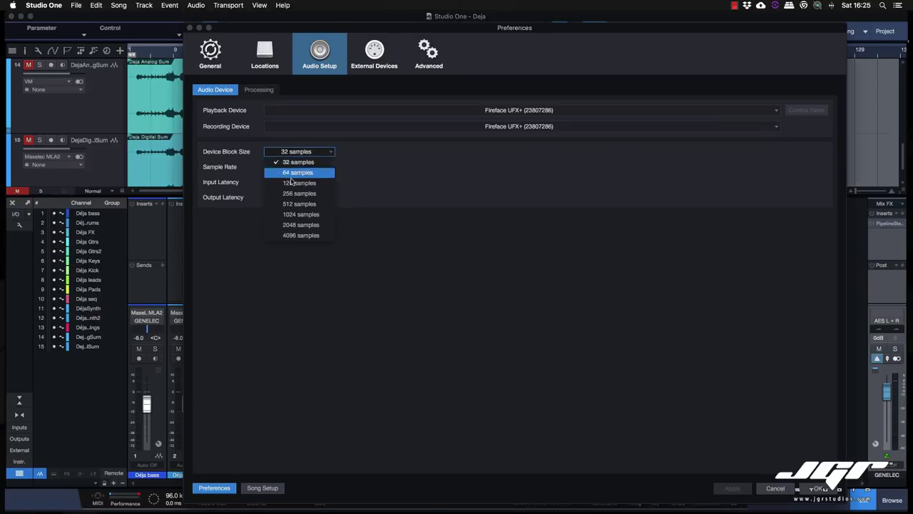
left_click(293, 214)
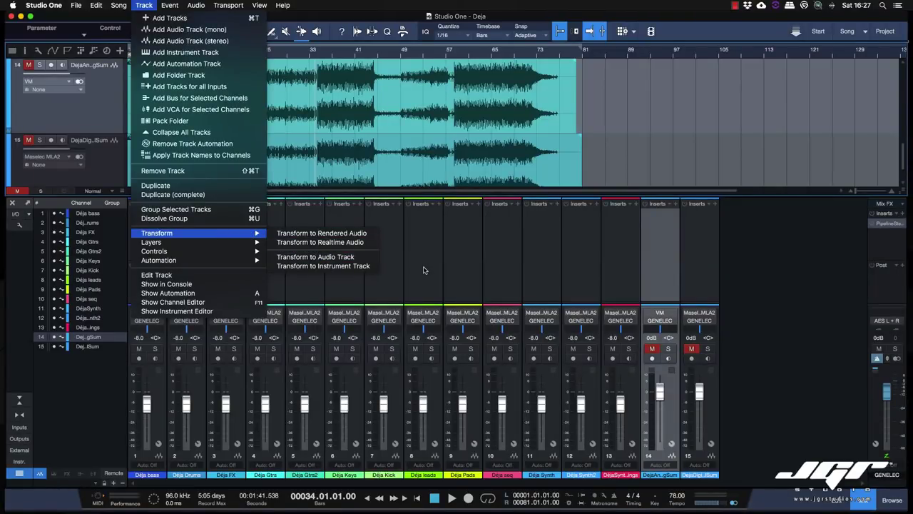
- Open the audio device preferences and set the device block size to 128 samples
left_click(713, 290)
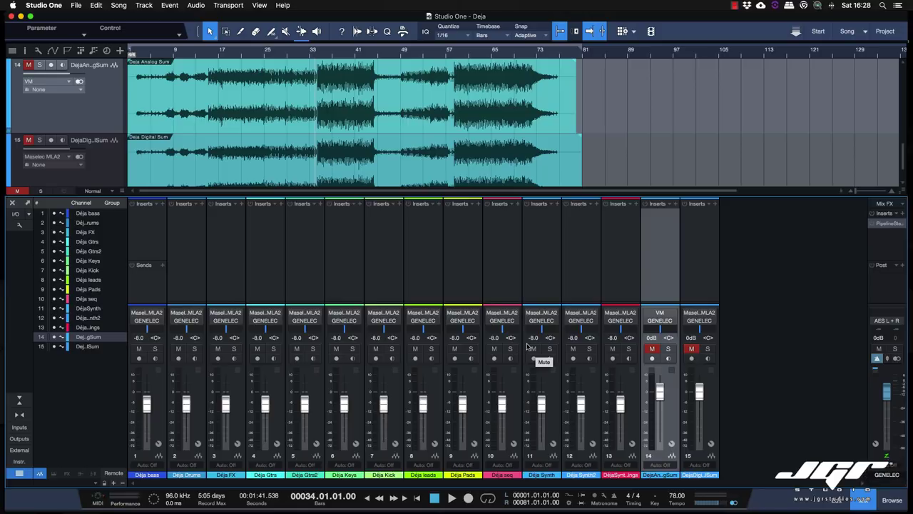
left_click(180, 498)
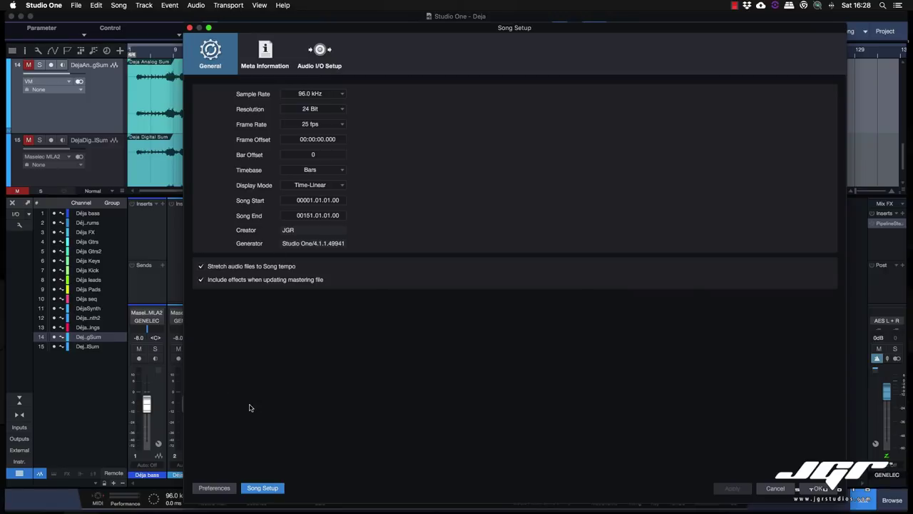
left_click(214, 488)
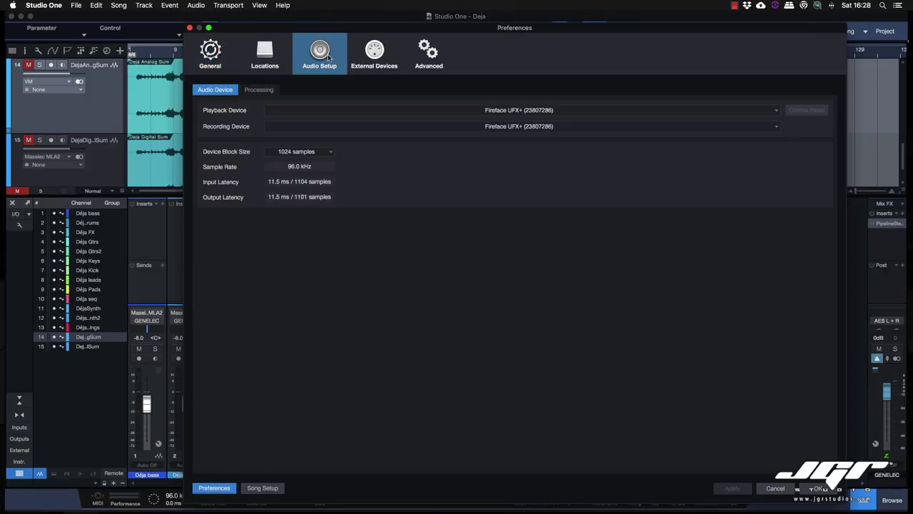
left_click(261, 90)
left_click(215, 90)
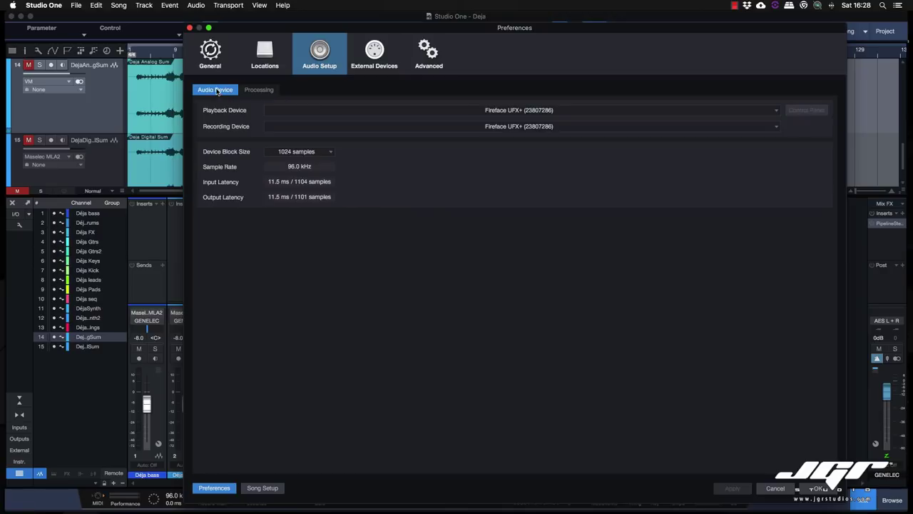
left_click(288, 152)
left_click(306, 184)
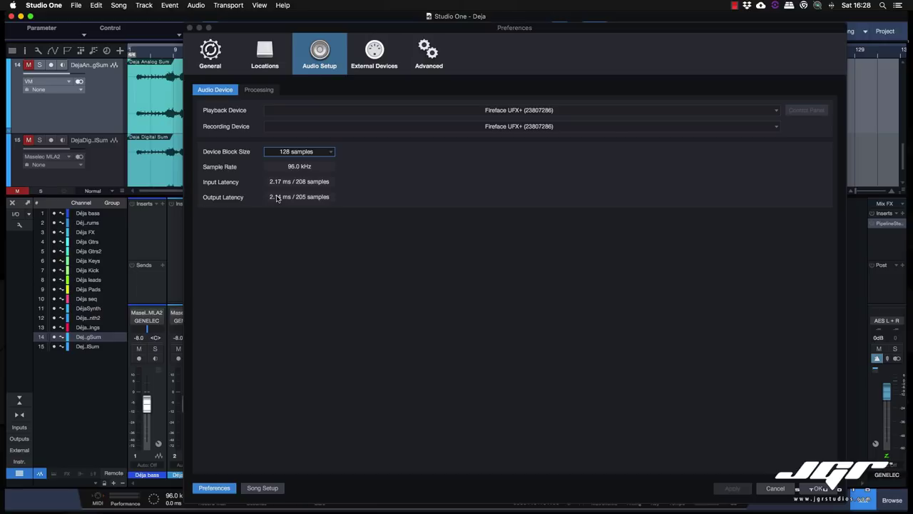
- Set the audio process precision to Double (64 Bit) and accept the preferences
left_click(265, 89)
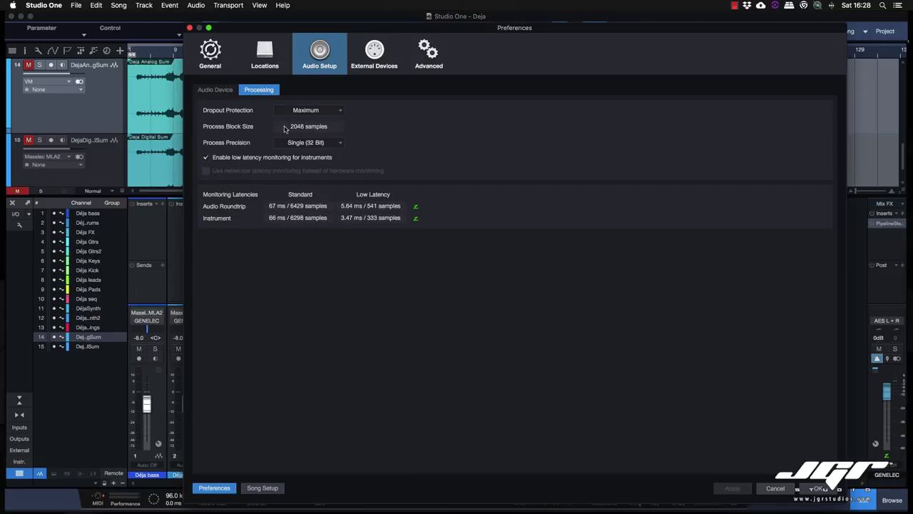
left_click(331, 142)
left_click(322, 134)
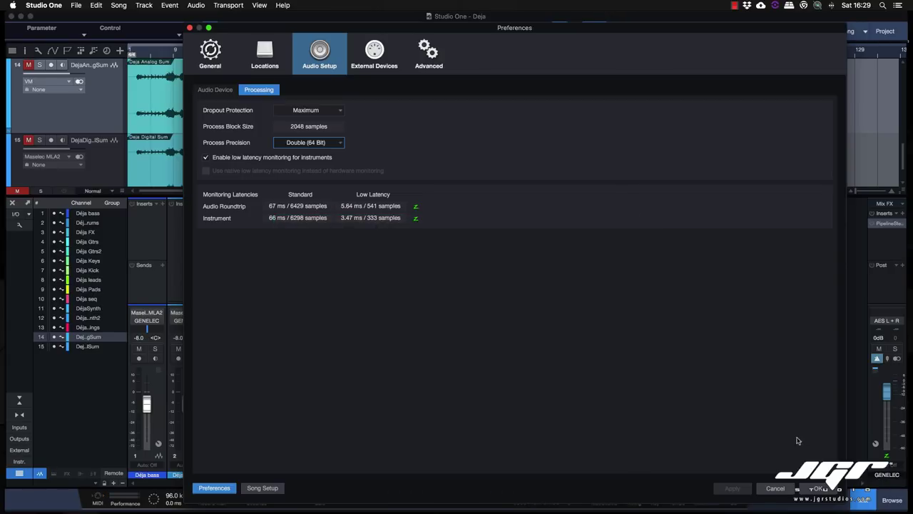
left_click(819, 488)
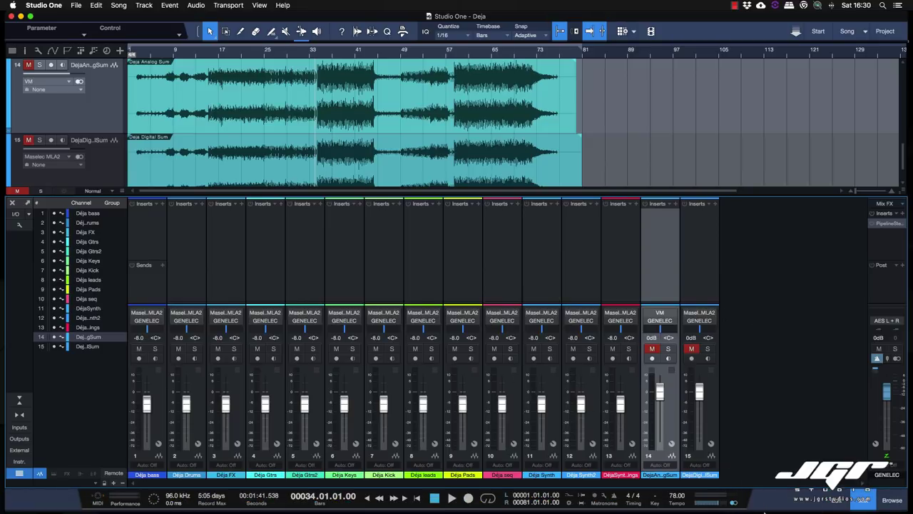
- Switch to RME TotalMix FX and check the Neve 2 hardware input's output routing, keeping PH 11/12 selected
mouse_move(763, 511)
left_click(685, 502)
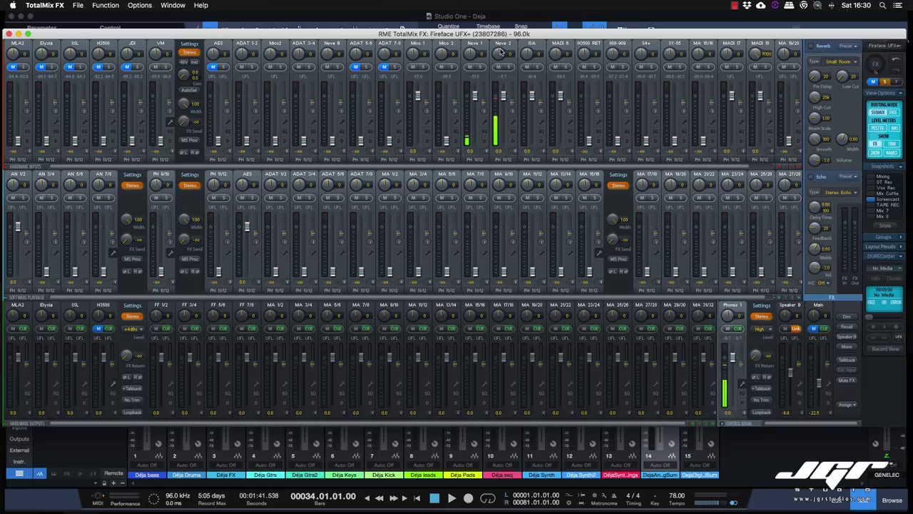
left_click(504, 160)
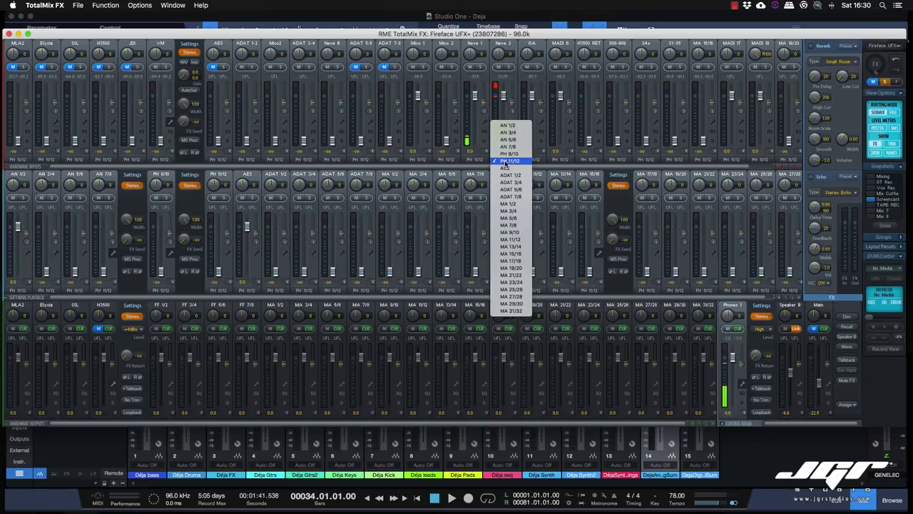
left_click(505, 161)
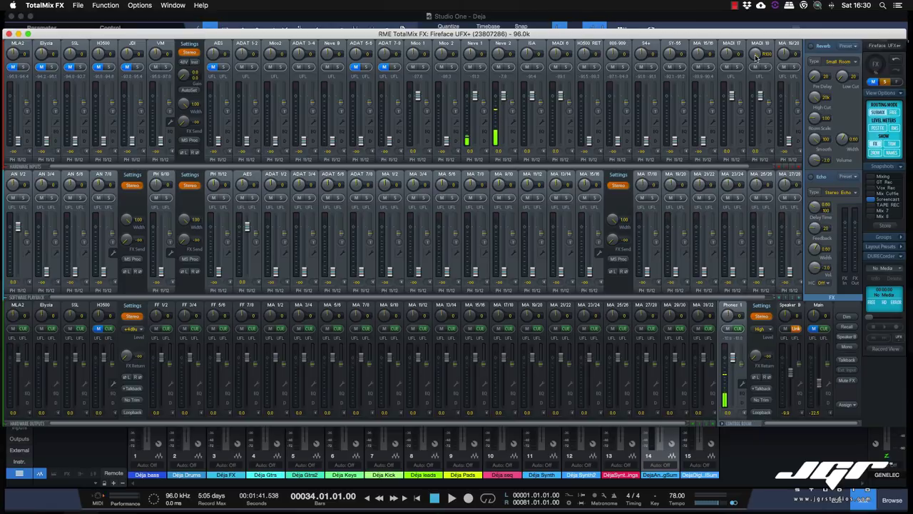
- Examine the EQ, dynamics and channel settings of the Neve 2 hardware input
left_click(512, 133)
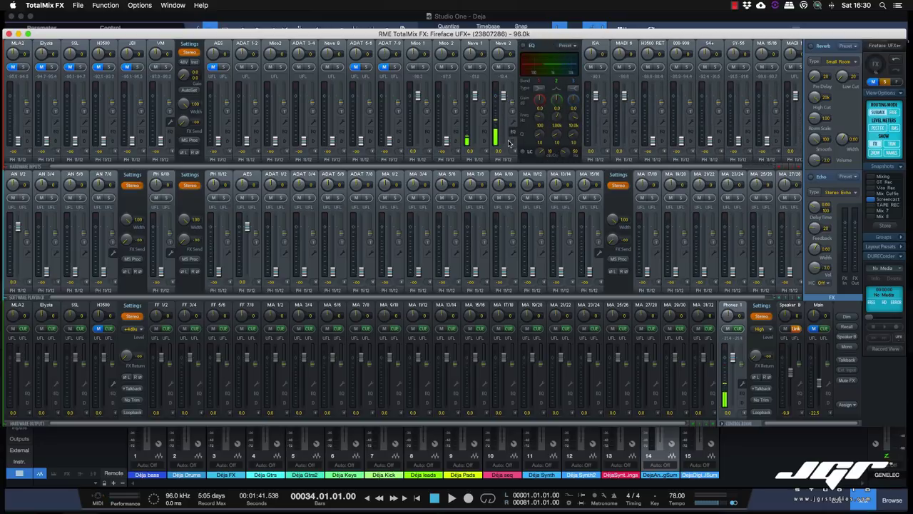
left_click(514, 141)
left_click(513, 125)
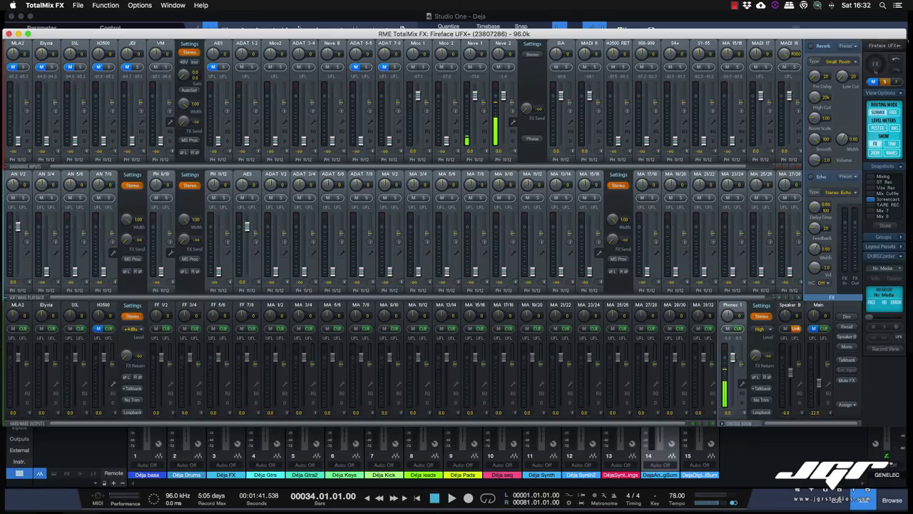
- Switch back to Studio One and open the Performance Monitor with its device list shown
key("super+Tab")
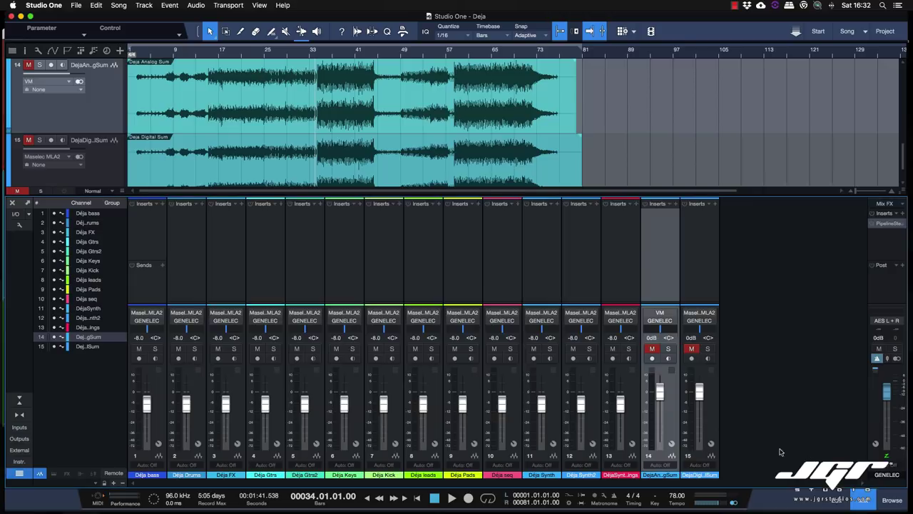
left_click(152, 499)
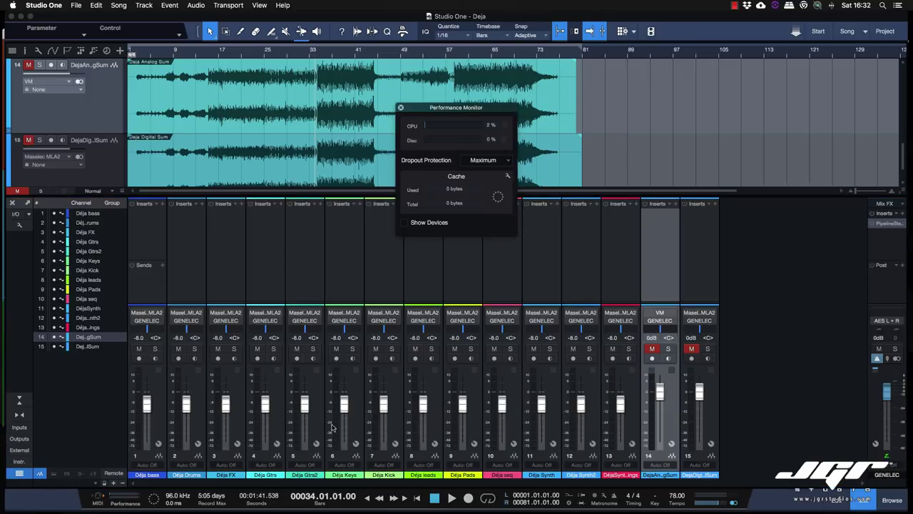
left_click(404, 223)
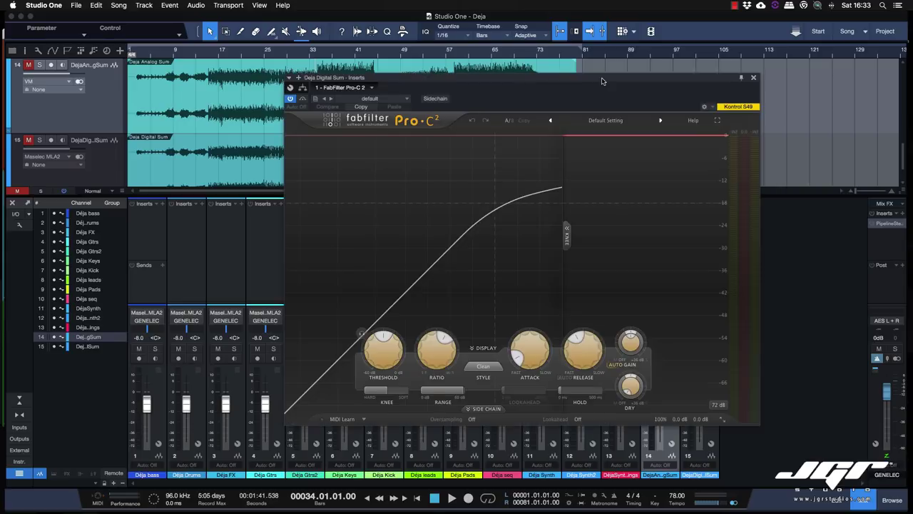
- Arrange the FabFilter Pro-C 2, Performance Monitor and Weiss DS1-MK3 windows, enlarging the monitor so each device's path and latency can be read
left_click_drag(602, 77, 371, 41)
left_click_drag(535, 110, 725, 137)
left_click_drag(864, 375, 899, 384)
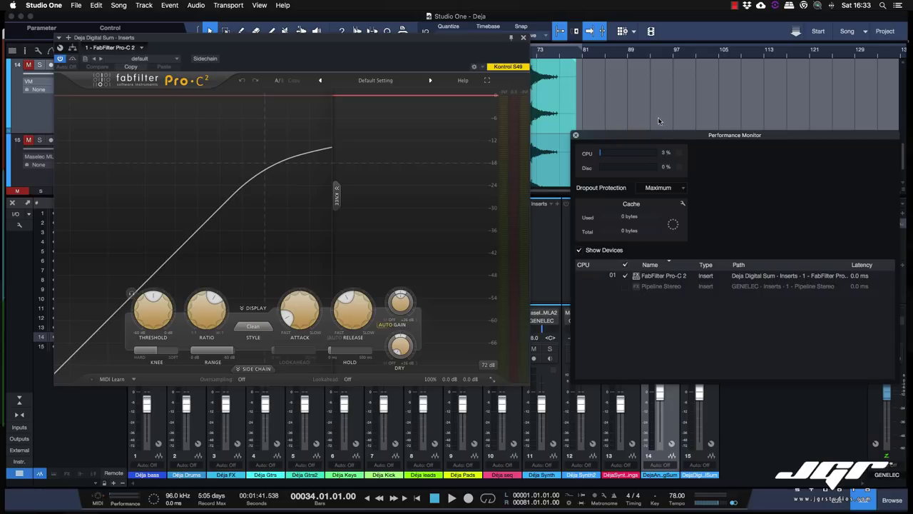
left_click_drag(667, 135, 615, 105)
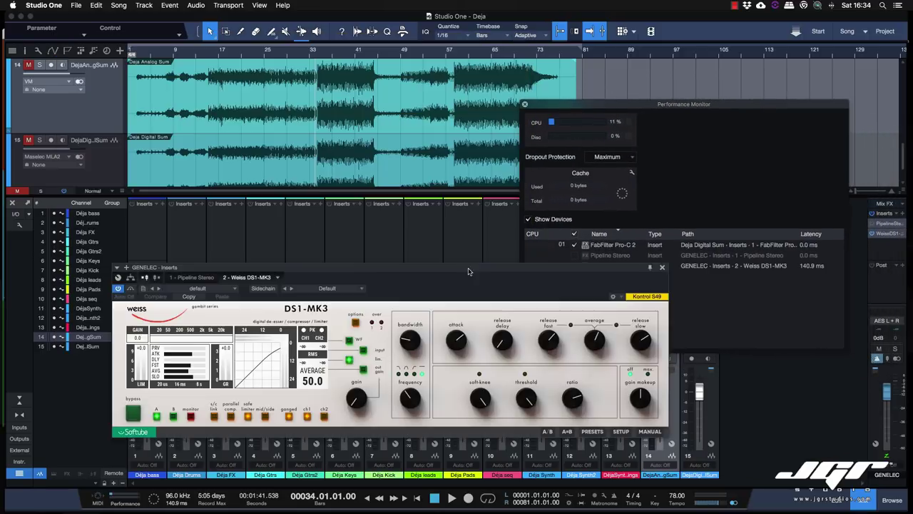
left_click_drag(435, 208, 465, 292)
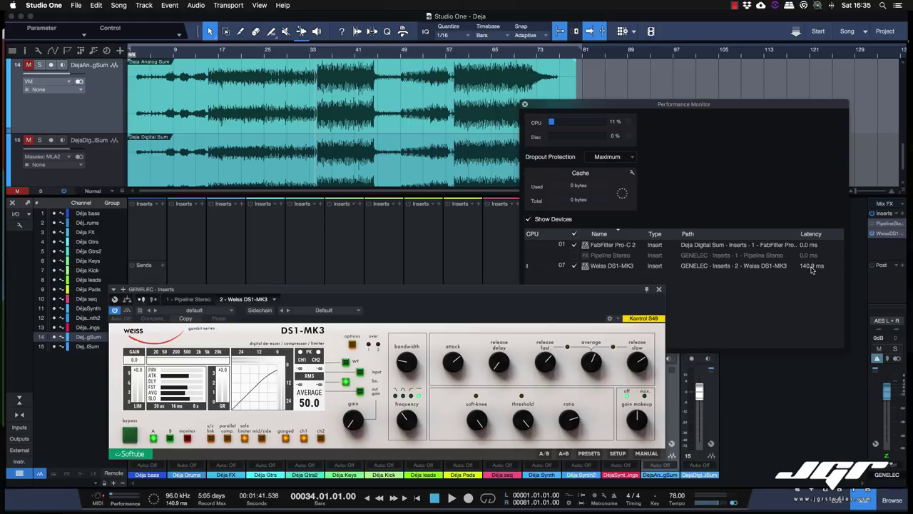
- Switch to TextEdit
key("super+Tab")
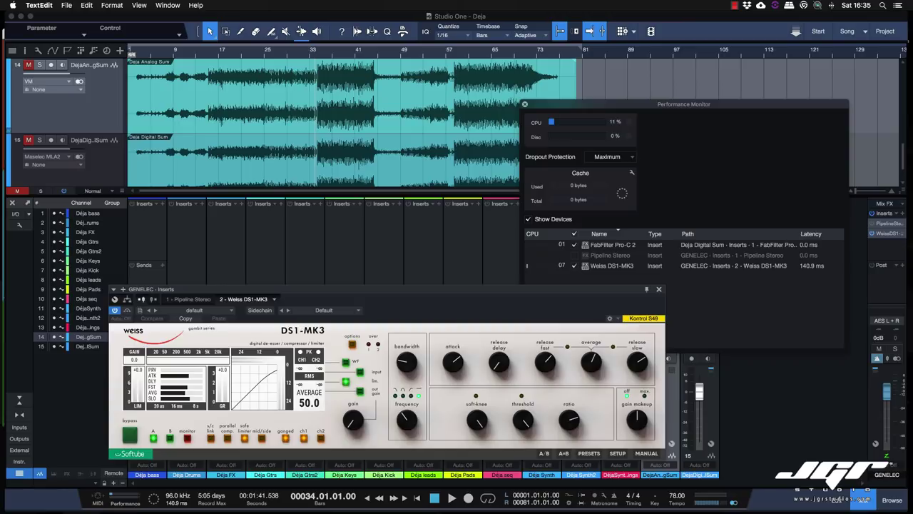